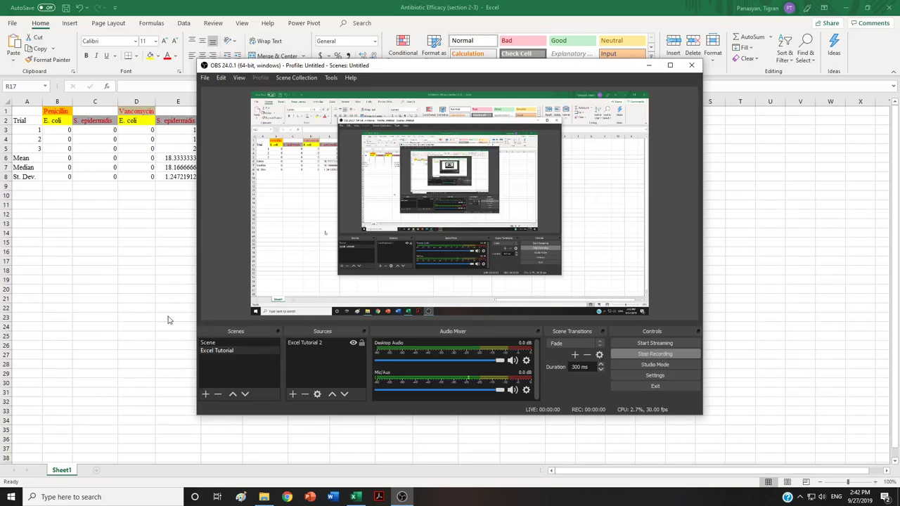
- Switch to the Antibiotic Efficacy workbook in Excel and insert an empty 2-D clustered column chart from a blank cell
key("alt+Tab")
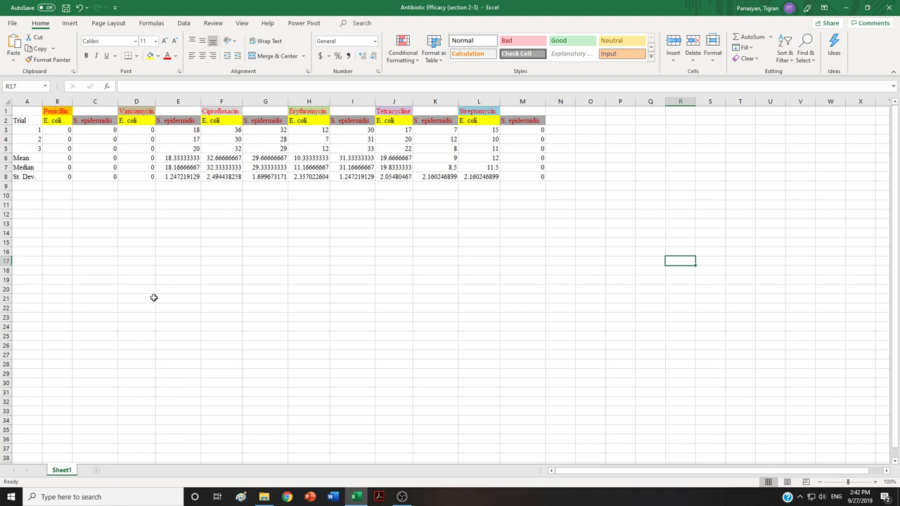
left_click(317, 319)
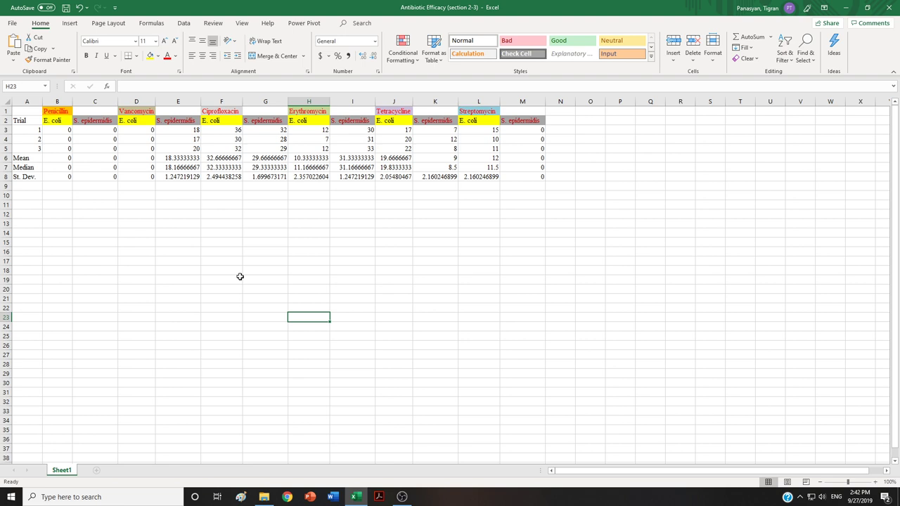
left_click(68, 26)
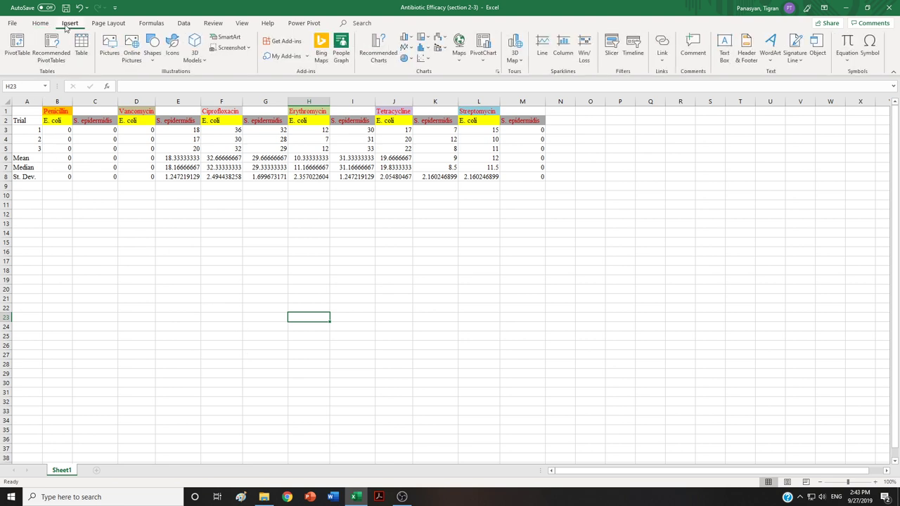
left_click(412, 42)
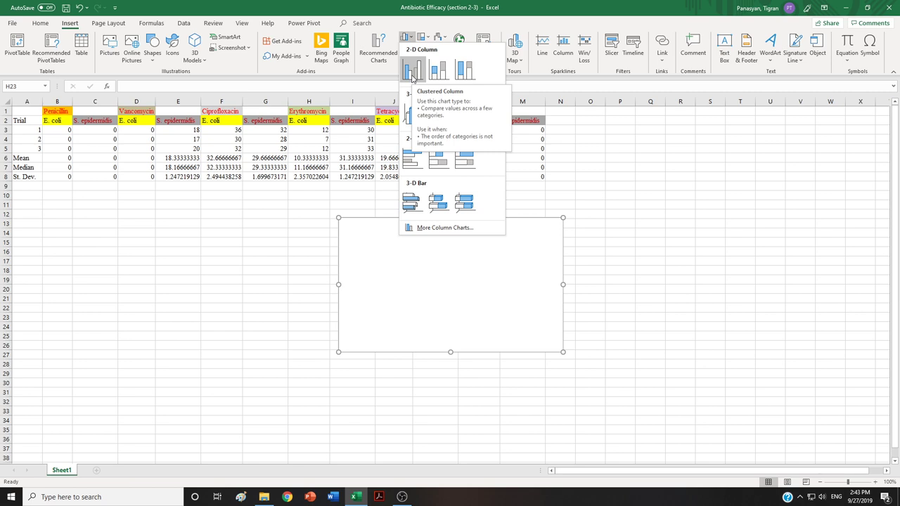
left_click(412, 75)
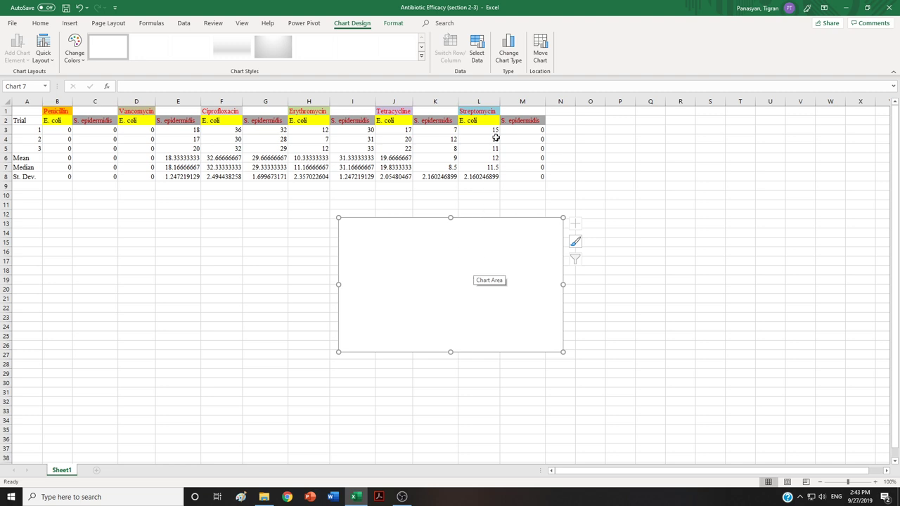
- Add a data series to the empty chart, taking its name from the E. coli header in B2
left_click(484, 62)
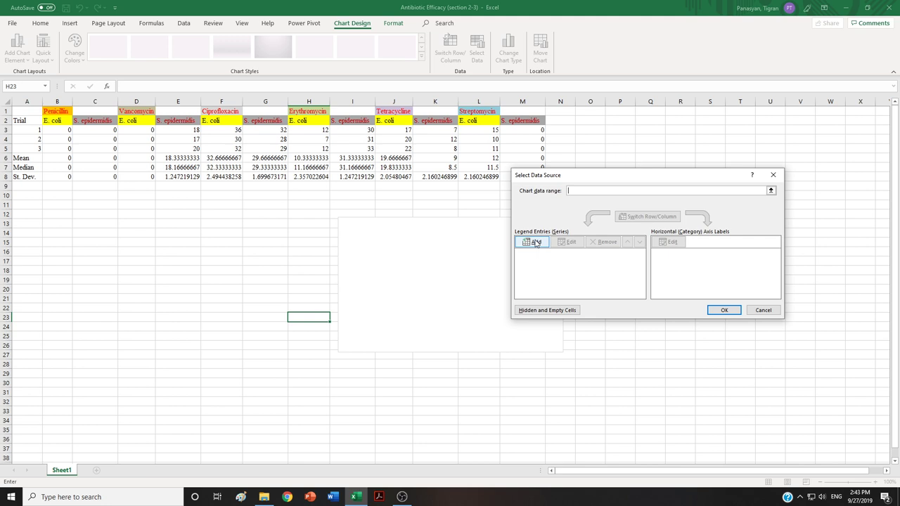
left_click(534, 242)
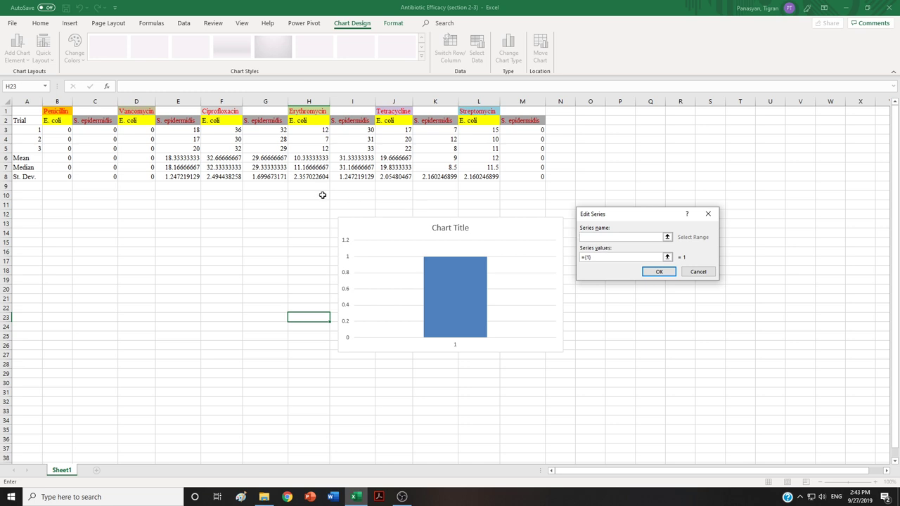
left_click(59, 121)
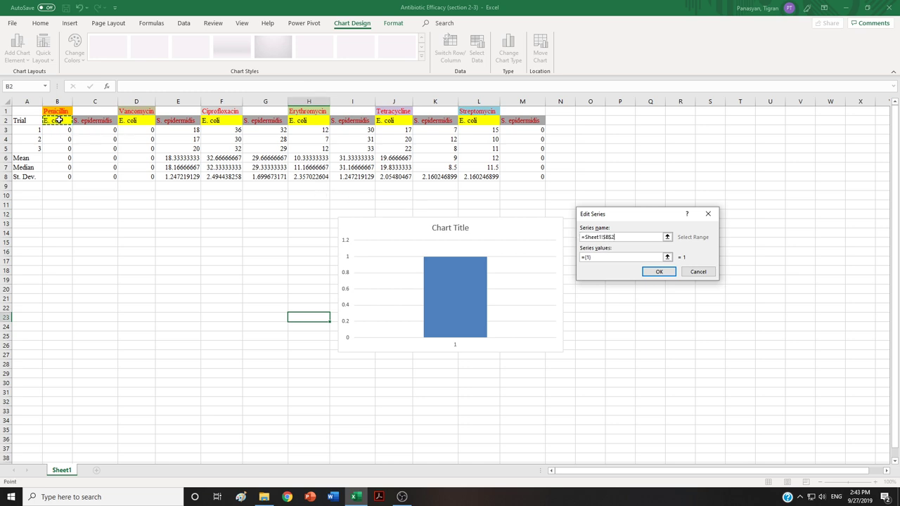
- Set the E. coli series values to the mean cells B6, D6, F6, H6, J6 and L6
left_click(619, 256)
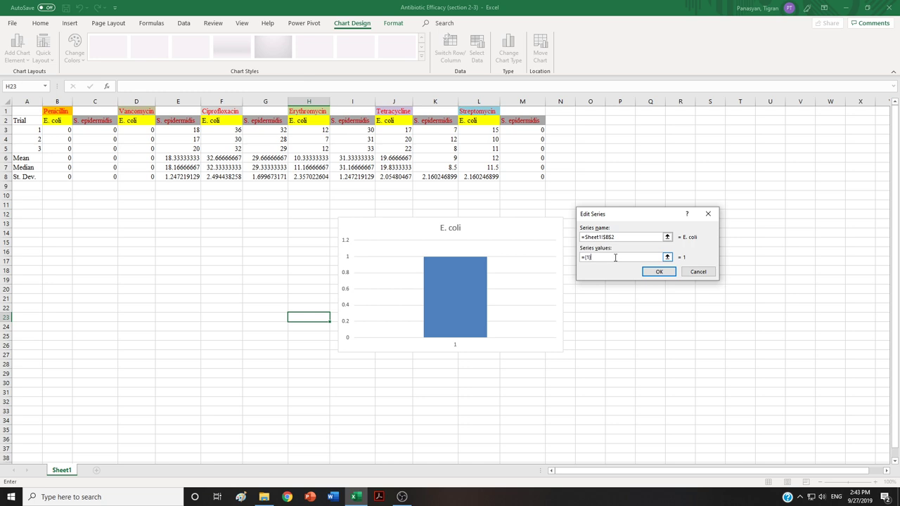
key("BackSpace")
key("BackSpace")
key("BackSpace")
key("BackSpace")
left_click(51, 160)
left_click(139, 161, "ctrl")
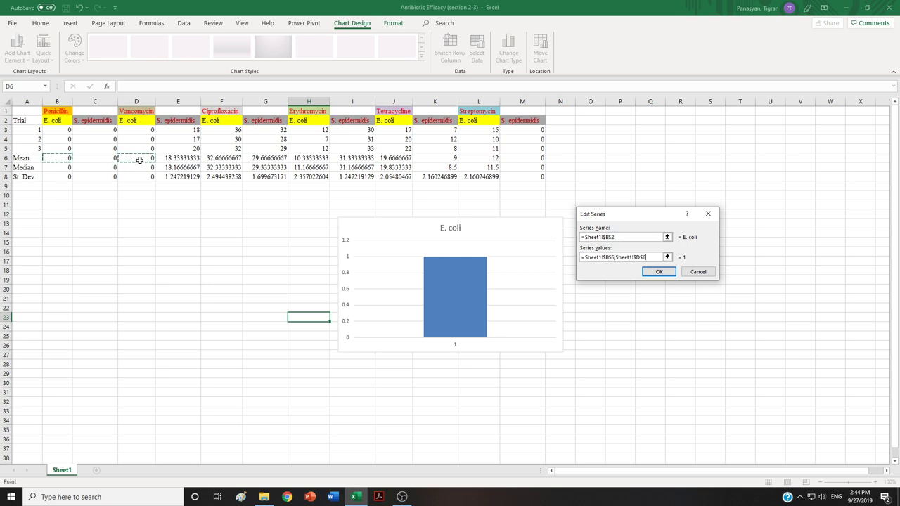
left_click(221, 159, "ctrl")
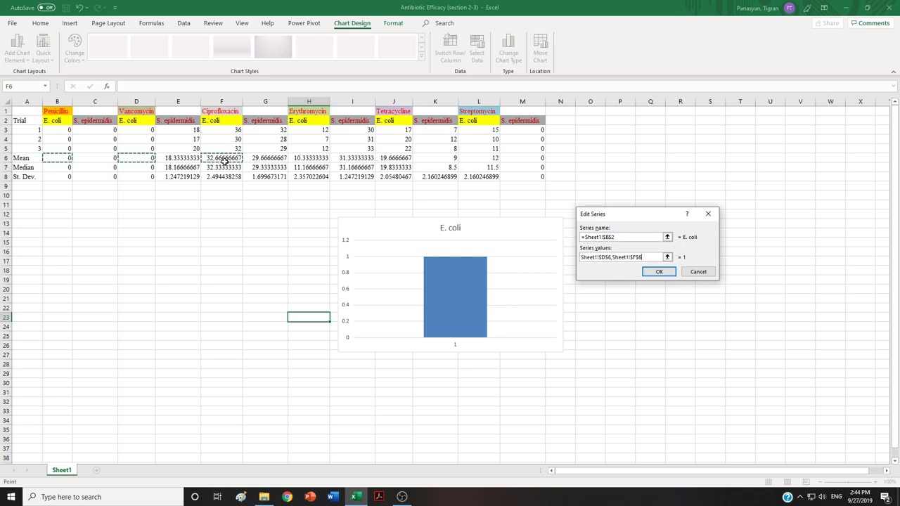
left_click(310, 160, "ctrl")
left_click(394, 158, "ctrl")
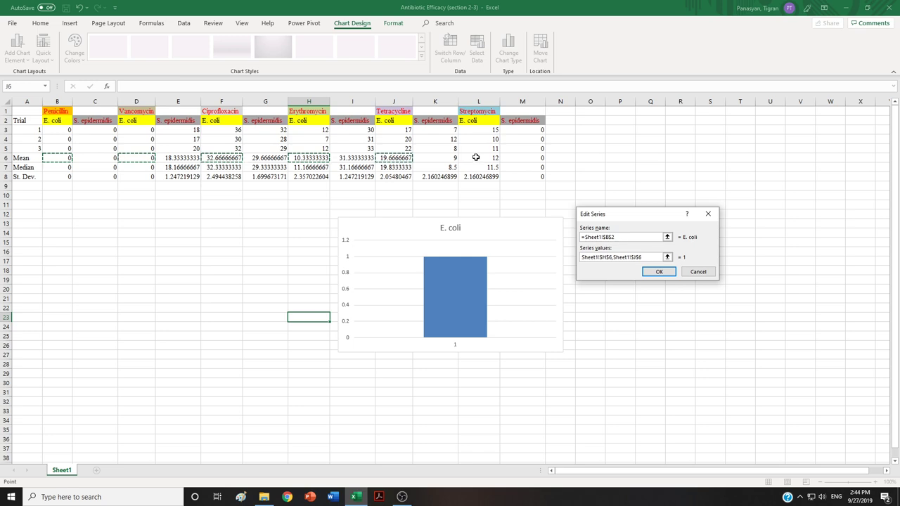
left_click(476, 157, "ctrl")
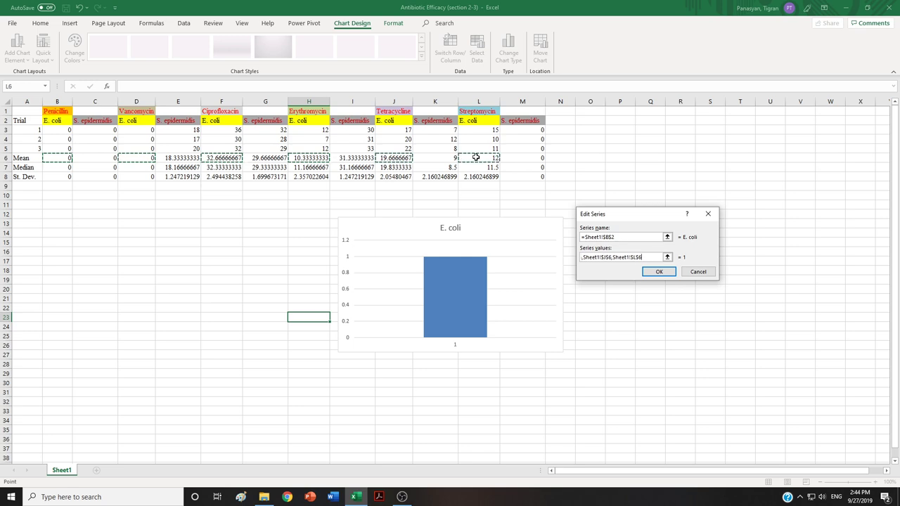
left_click(655, 274)
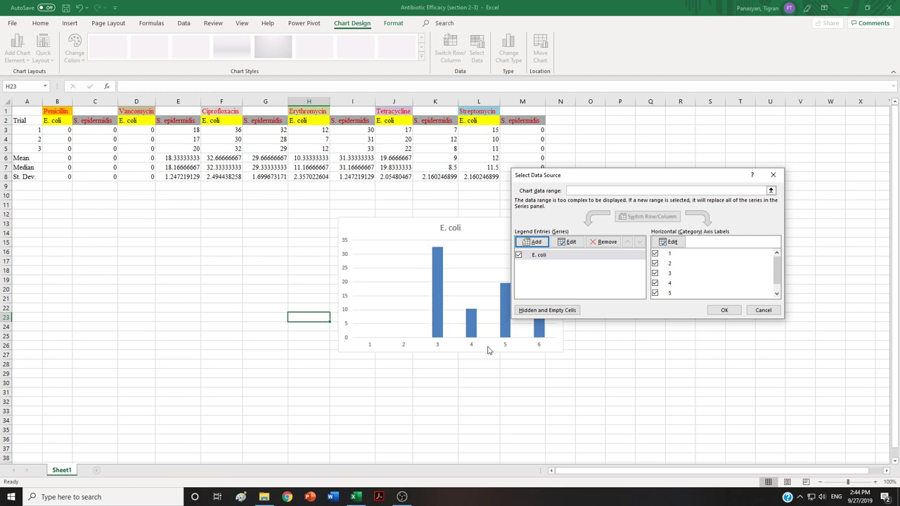
- Add a second series named from the S. epidermidis header in C2, with mean cells C6, E6, G6, I6, K6 and M6 as values
left_click(535, 242)
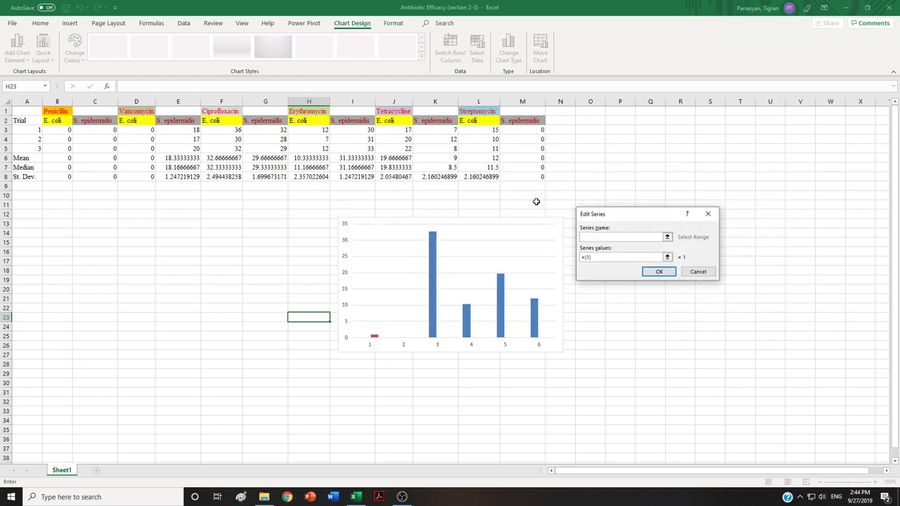
left_click(101, 120)
left_click(616, 257)
key("BackSpace")
key("BackSpace")
key("BackSpace")
key("BackSpace")
left_click(100, 158)
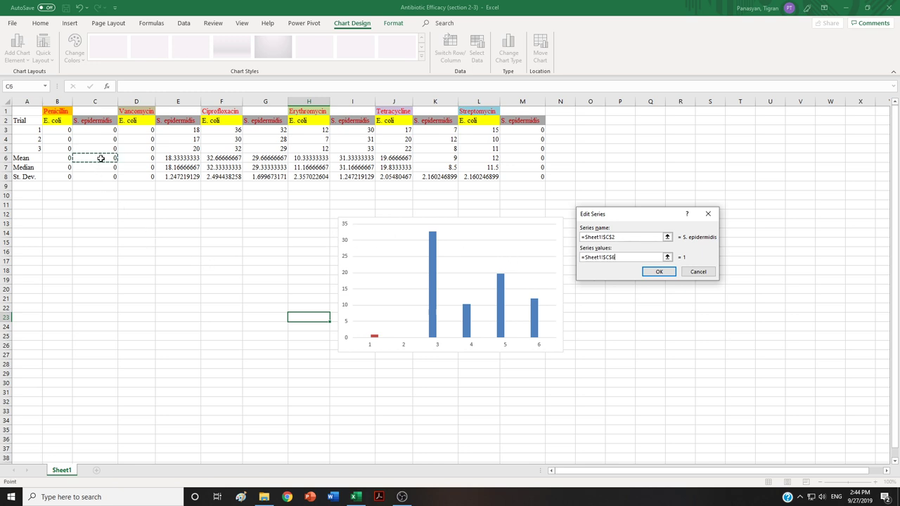
left_click(179, 158, "ctrl")
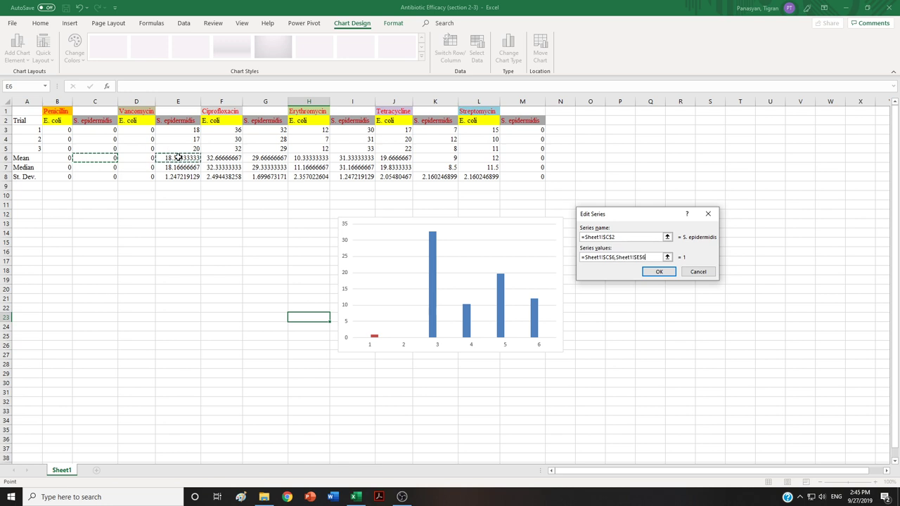
left_click(280, 159, "ctrl")
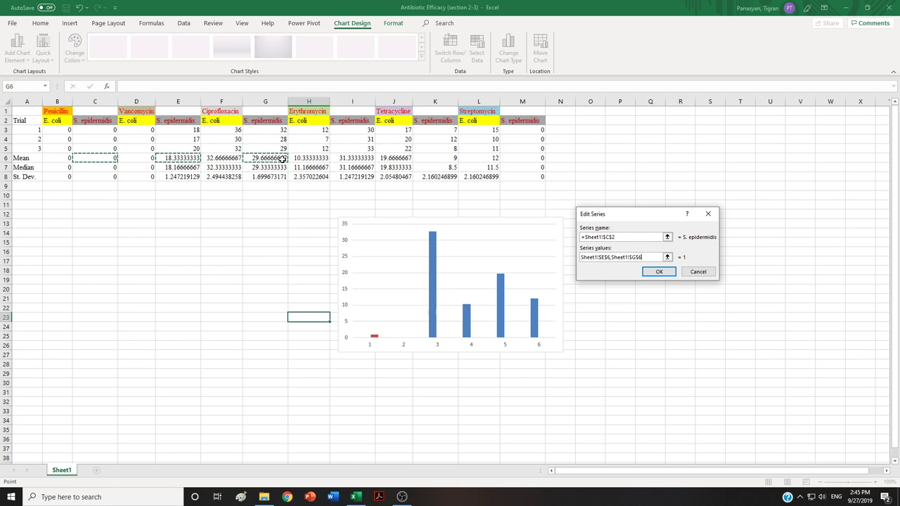
left_click(351, 158, "ctrl")
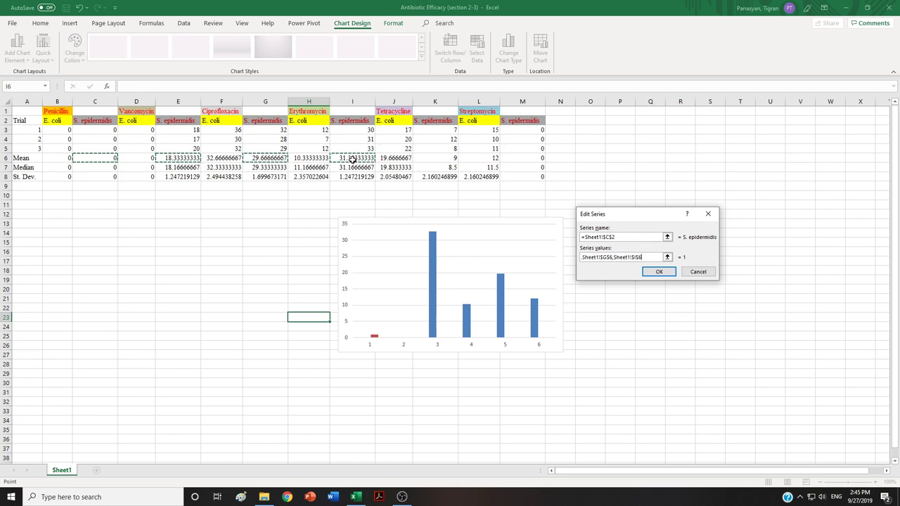
left_click(443, 158, "ctrl")
left_click(521, 158, "ctrl")
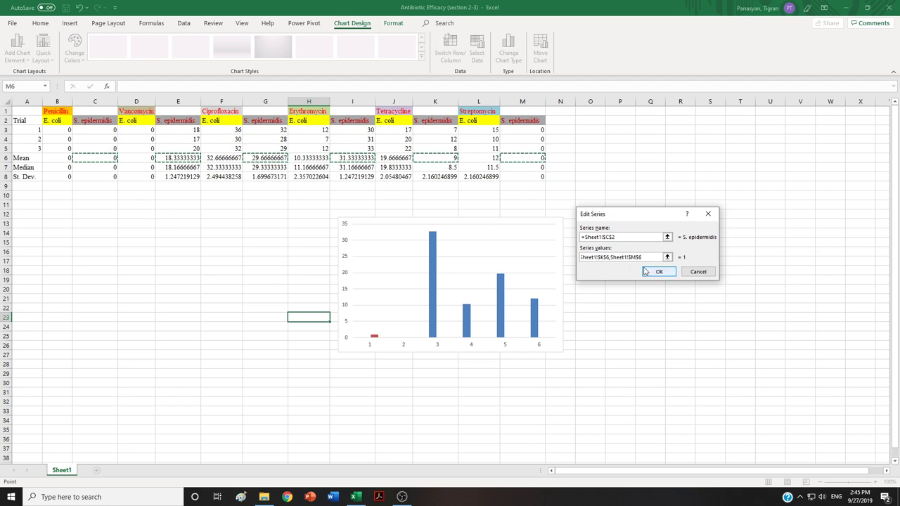
left_click(654, 272)
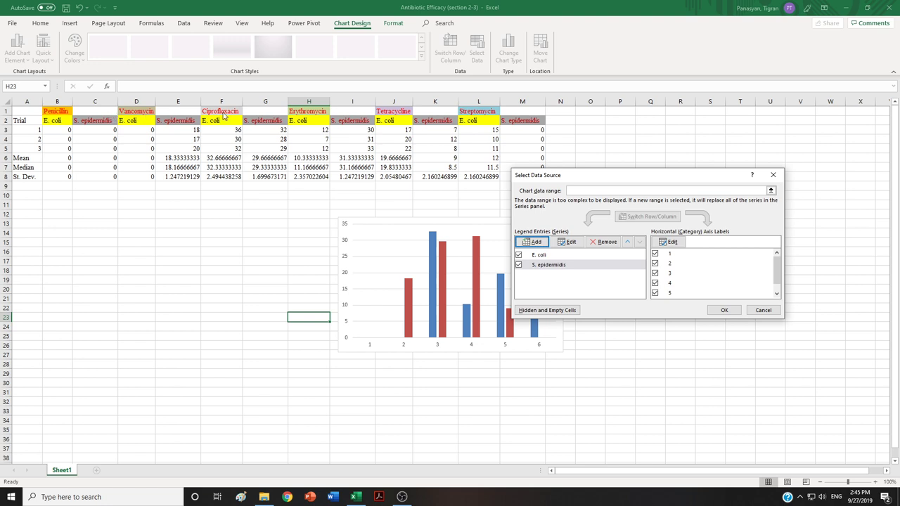
- Set the horizontal axis labels to the antibiotic names in B1, D1, F1, H1, J1 and L1, and apply the chart's data source
left_click(671, 243)
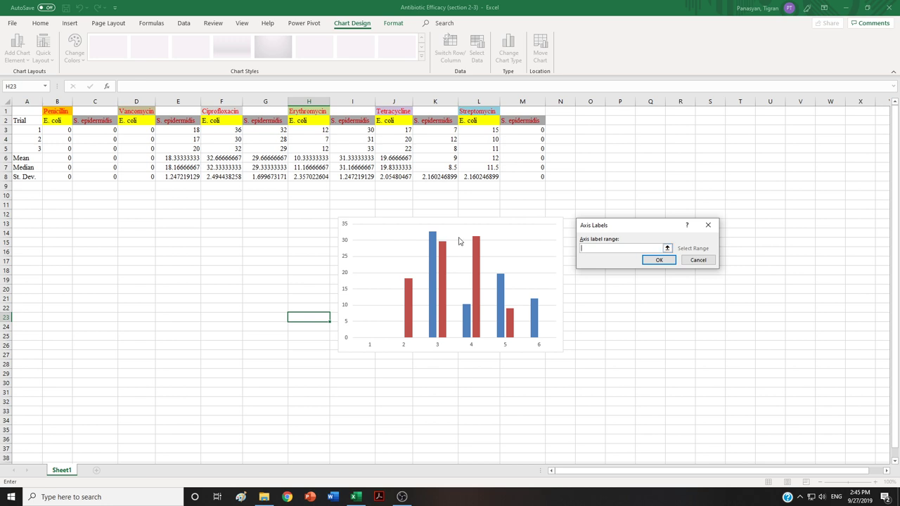
left_click(55, 113)
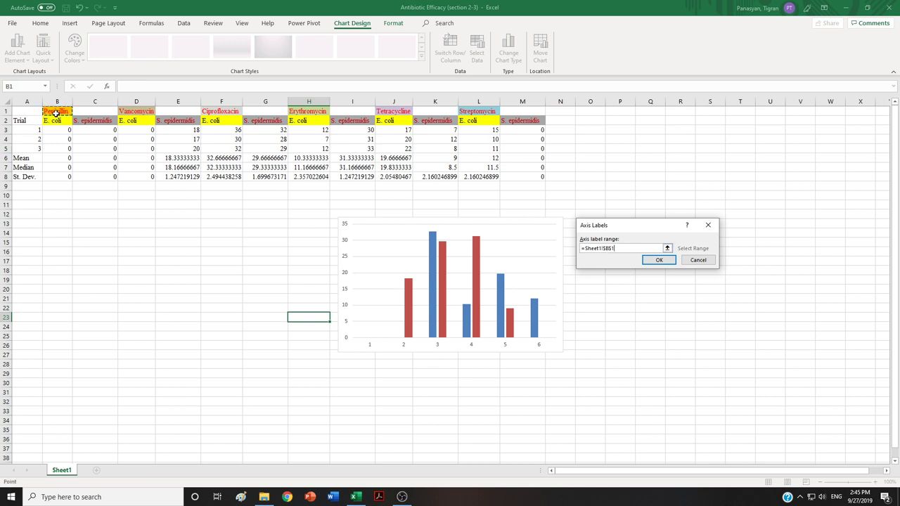
left_click(141, 112, "ctrl")
left_click(232, 113, "ctrl")
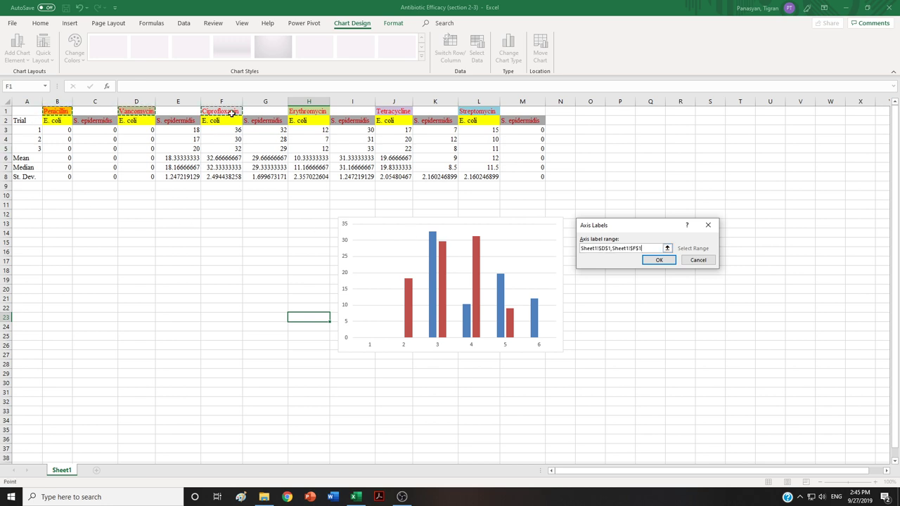
left_click(307, 111, "ctrl")
left_click(395, 111, "ctrl")
left_click(464, 109, "ctrl")
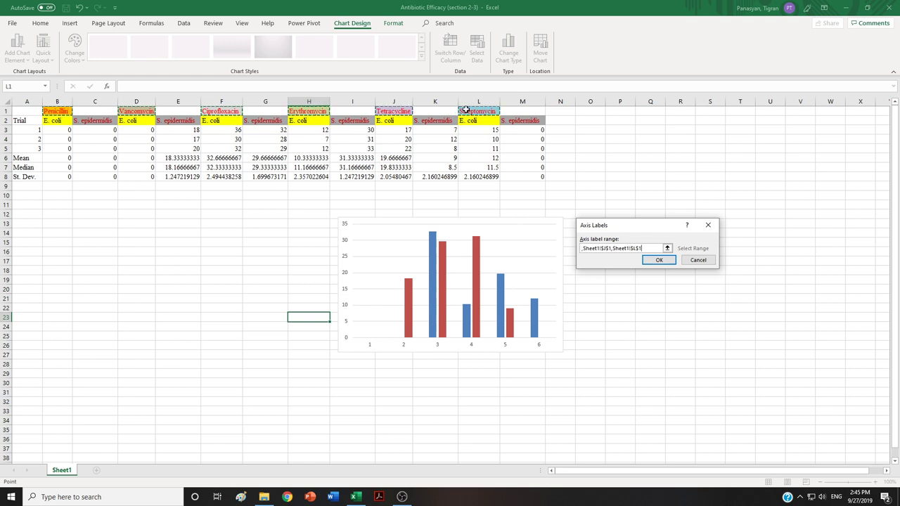
left_click(657, 261)
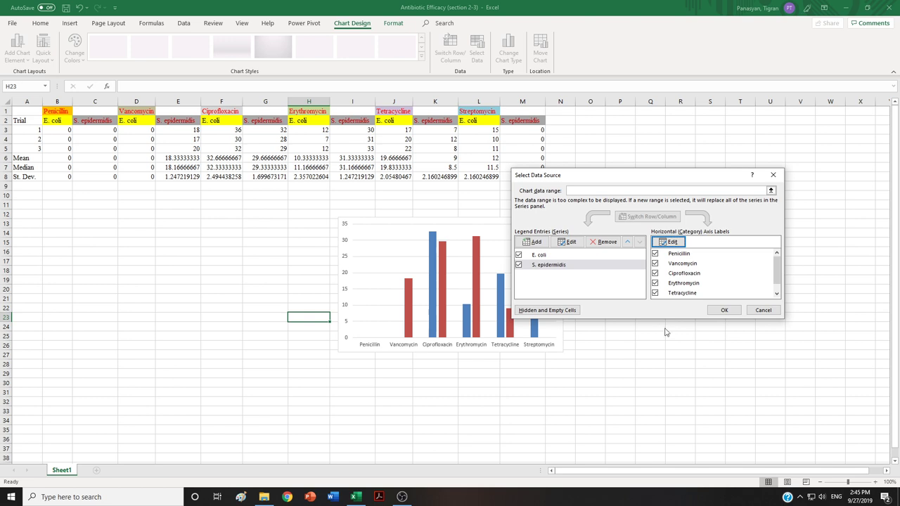
left_click(725, 310)
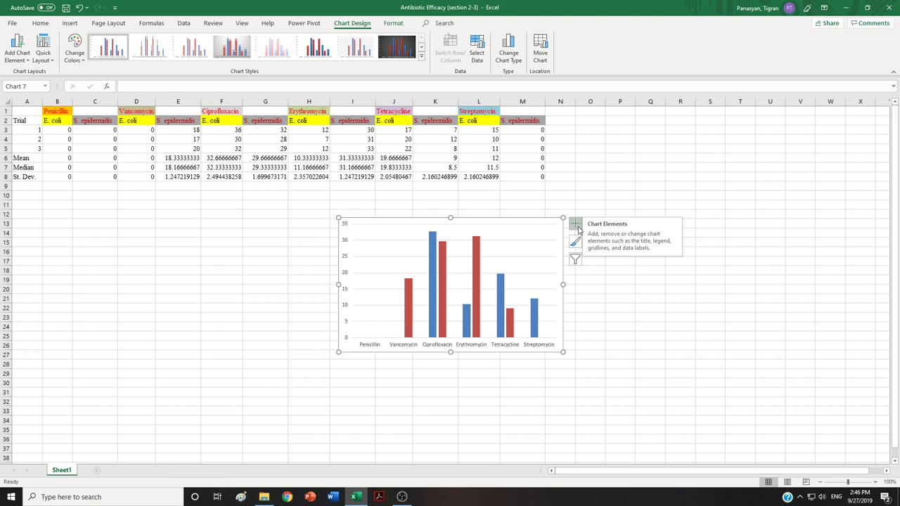
- Add axis titles, a chart title, error bars and a legend to the column chart
left_click(576, 225)
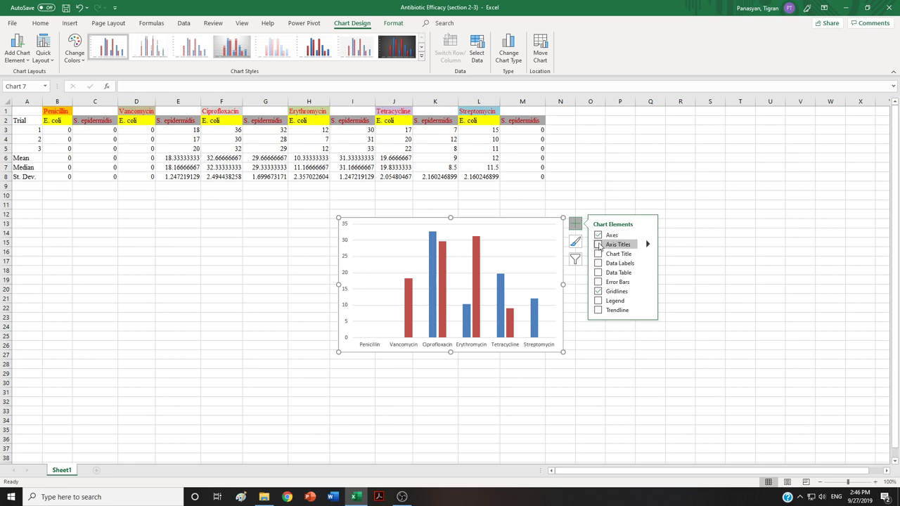
left_click(598, 244)
left_click(598, 254)
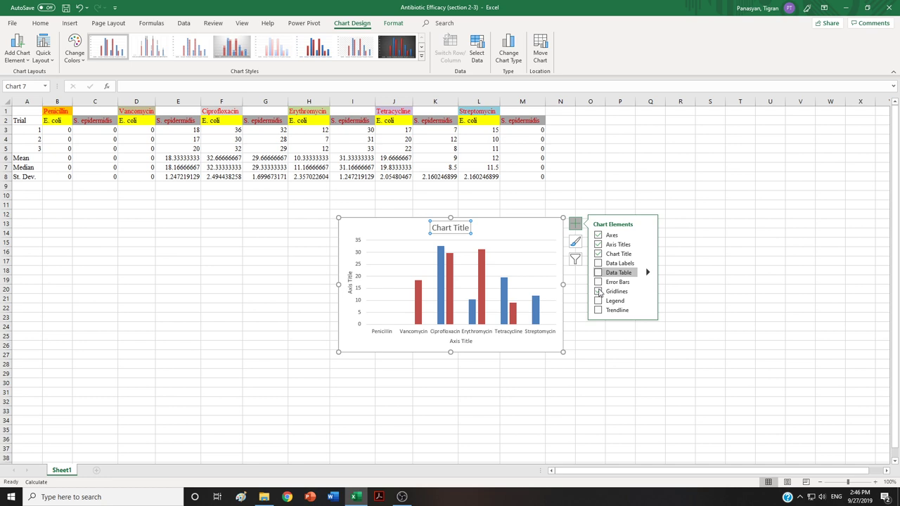
left_click(599, 283)
left_click(599, 302)
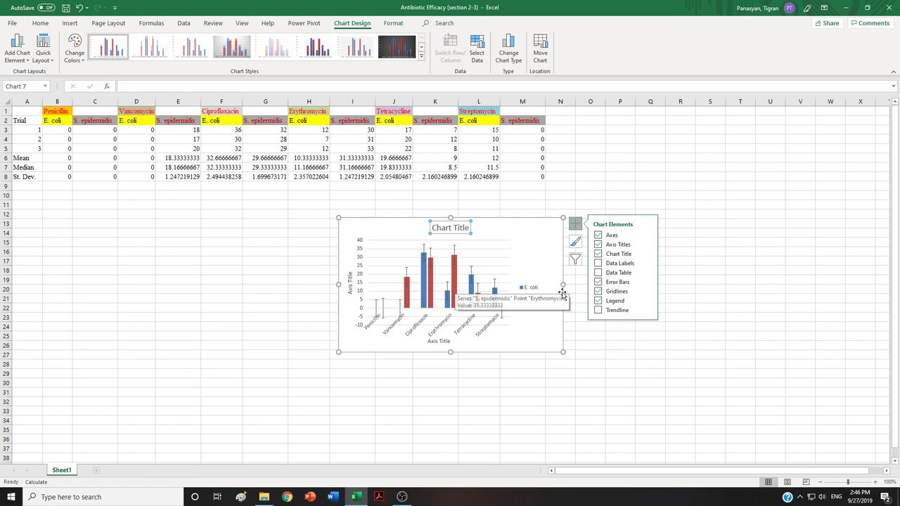
- Switch the E. coli series' error bars to a custom error amount and open its value specification
left_click(648, 282)
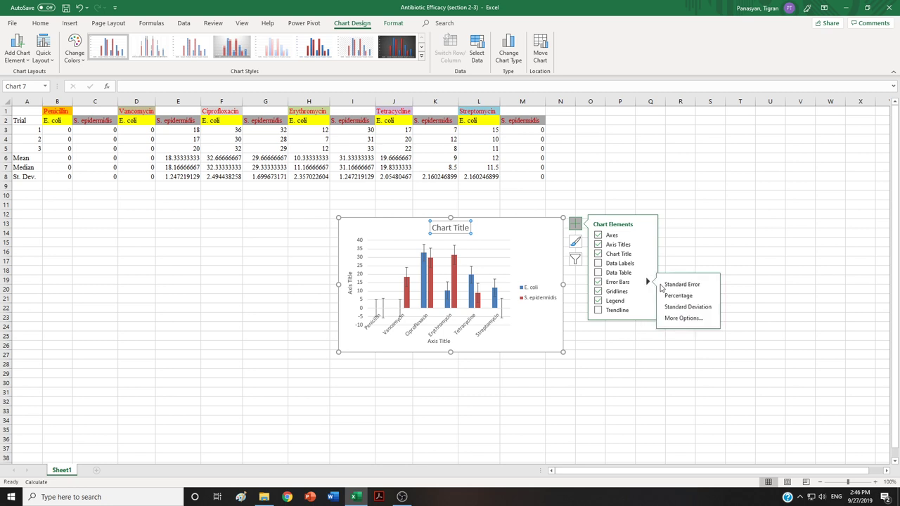
left_click(677, 319)
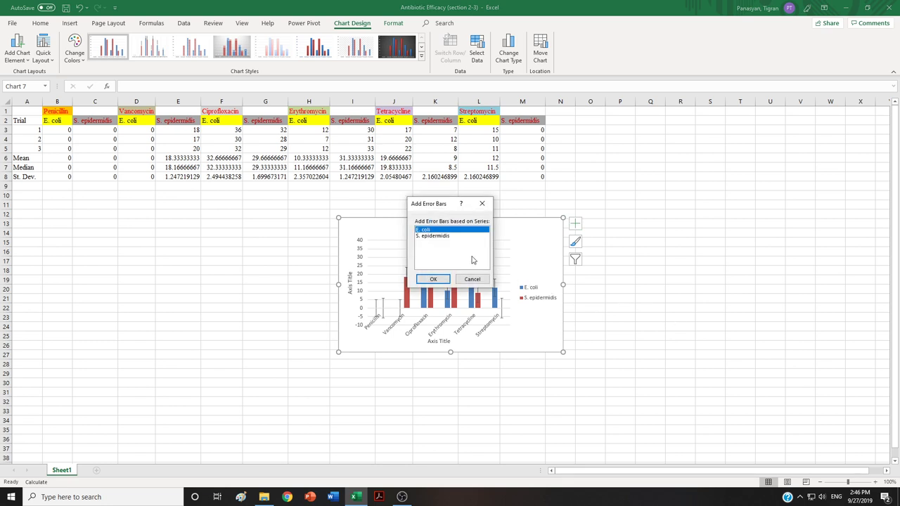
double_click(424, 232)
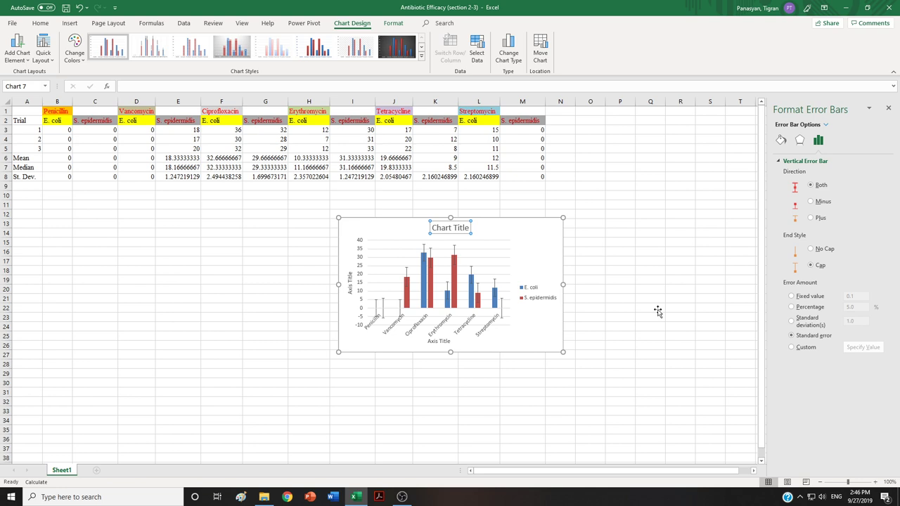
left_click(792, 350)
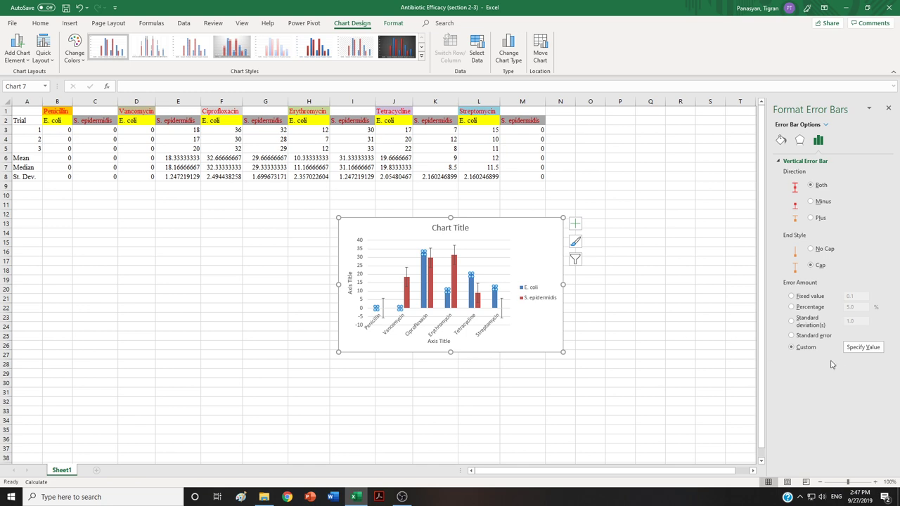
left_click(864, 348)
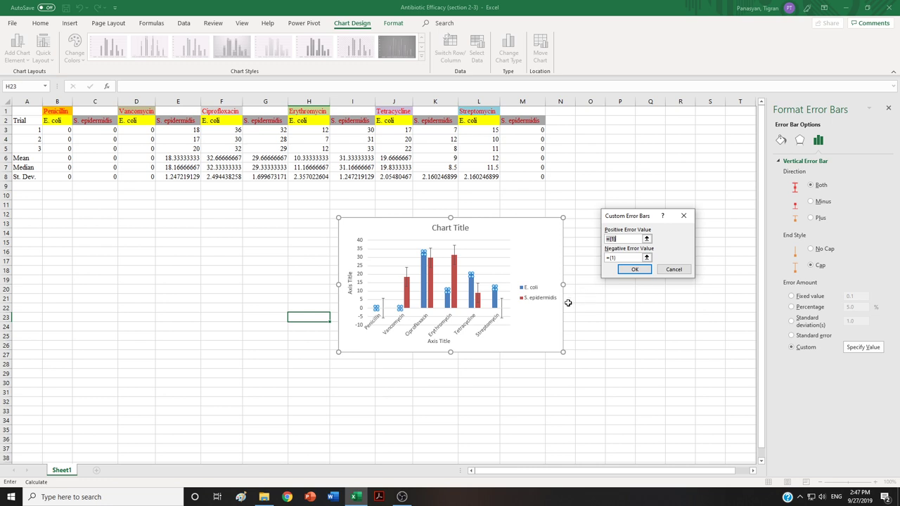
- Clear the default positive and negative error values for the E. coli error bars
key("BackSpace")
left_click(623, 257)
key("BackSpace")
key("BackSpace")
key("BackSpace")
key("BackSpace")
- Set the E. coli positive error value to the standard deviation cells B8, D8, F8, H8, J8 and L8
left_click(647, 239)
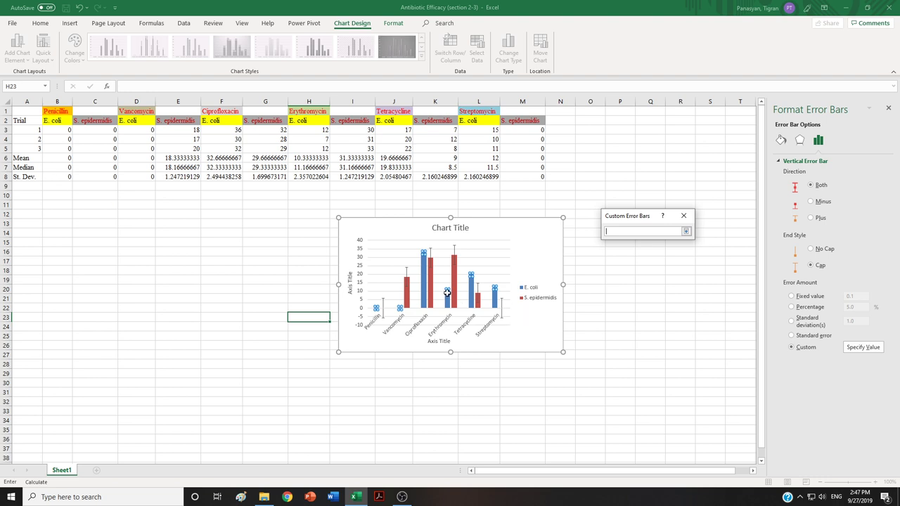
left_click(64, 177)
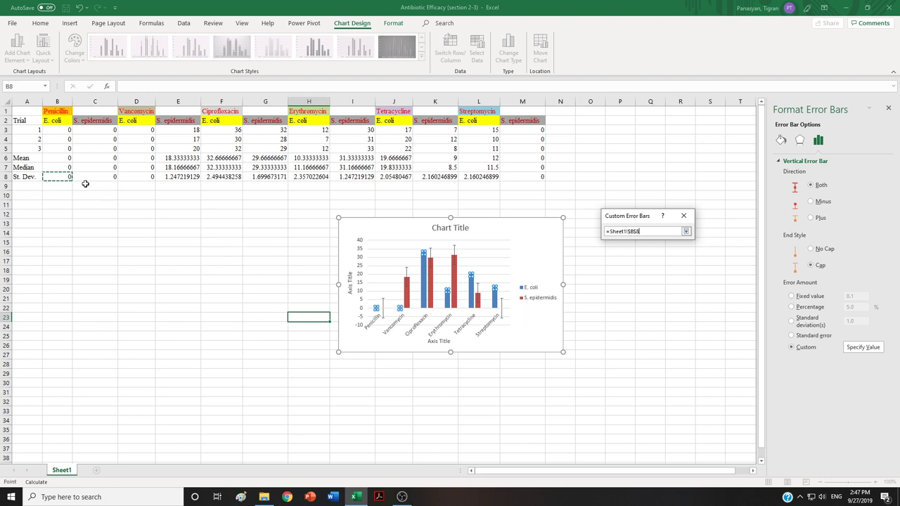
left_click(137, 179, "ctrl")
left_click(222, 179, "ctrl")
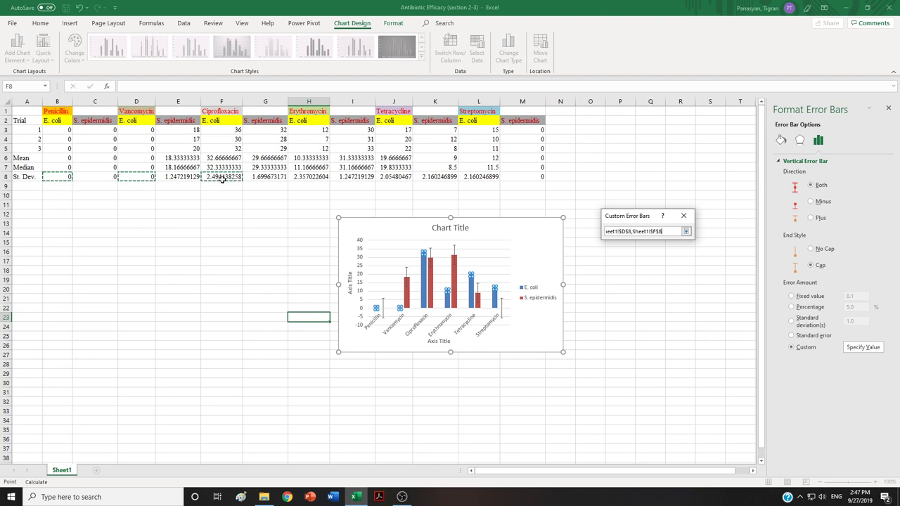
left_click(314, 177, "ctrl")
left_click(398, 177, "ctrl")
left_click(482, 176, "ctrl")
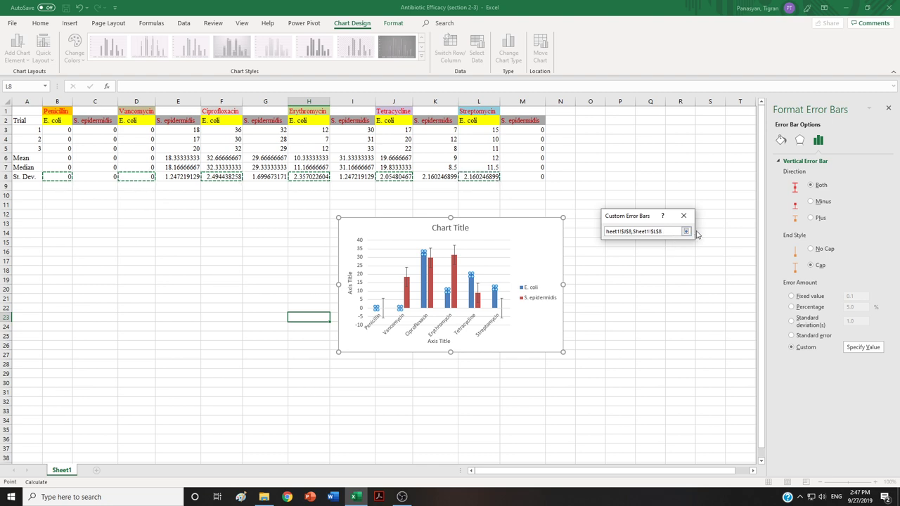
left_click(686, 231)
- Set the E. coli negative error value to cells B8, D8, F8, H8, J8 and L8, and apply the custom error bars
left_click(644, 257)
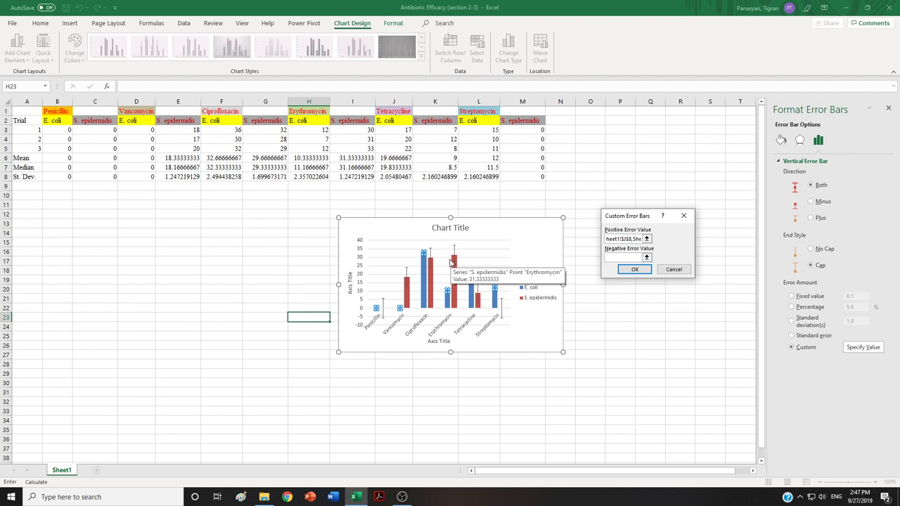
left_click(49, 177)
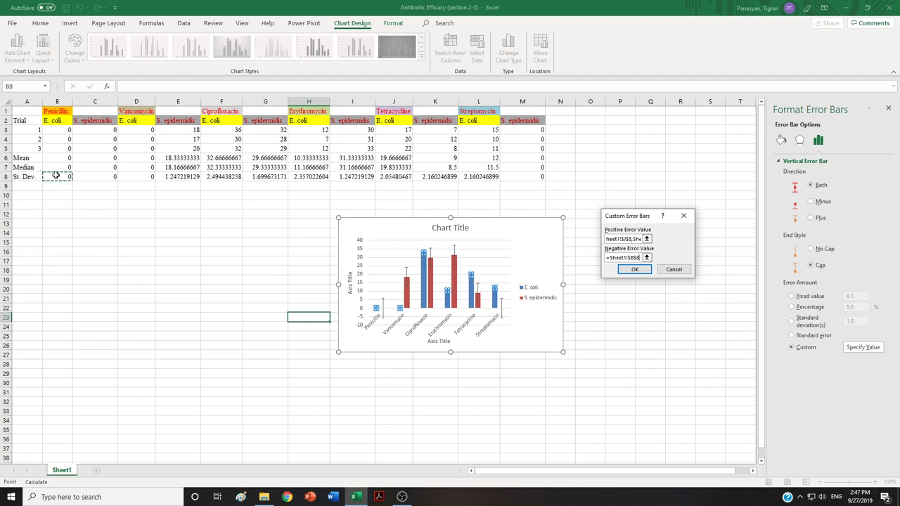
left_click(146, 176, "ctrl")
left_click(218, 177, "ctrl")
left_click(306, 179, "ctrl")
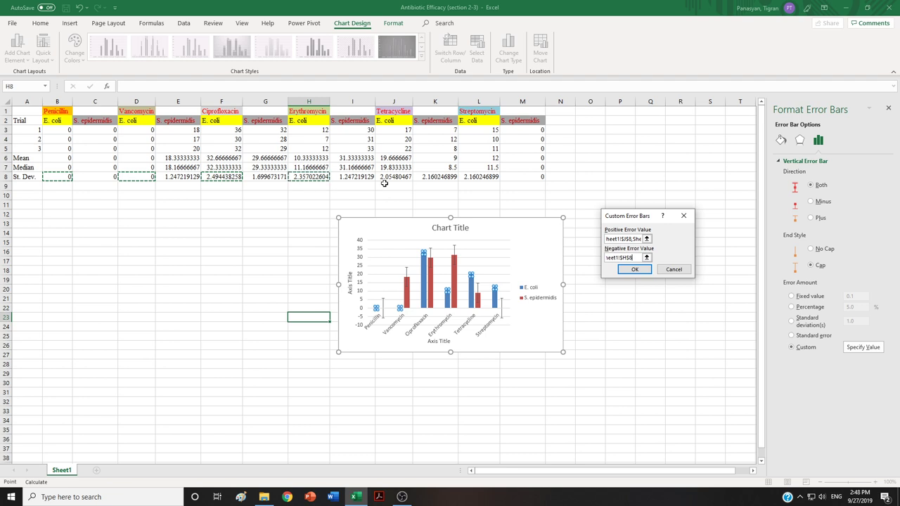
left_click(384, 178, "ctrl")
left_click(477, 177, "ctrl")
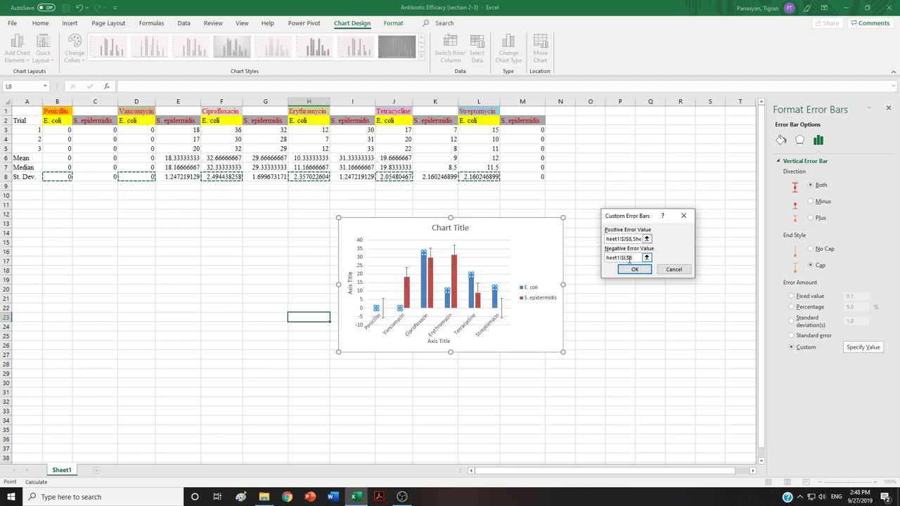
left_click(635, 269)
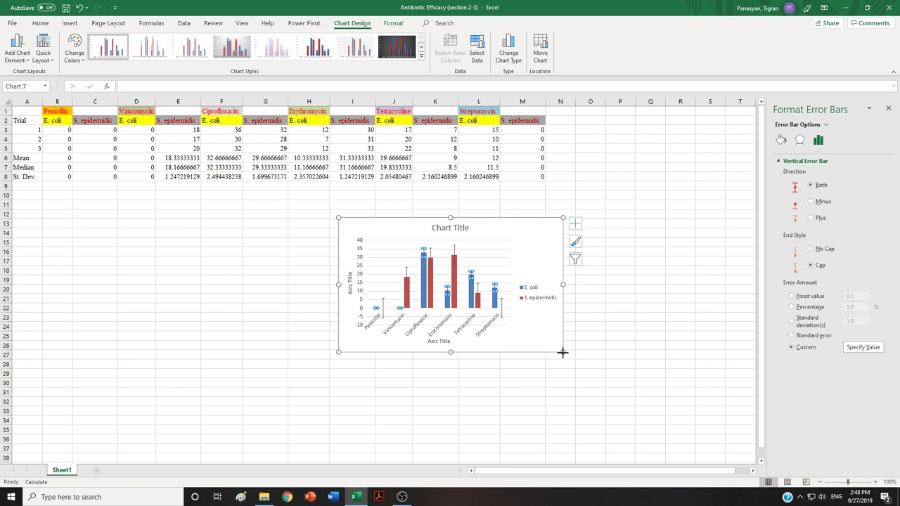
- Enlarge the chart to about column Q and row 35, and open custom value specification for the S. epidermidis error bars
left_click_drag(562, 352, 659, 435)
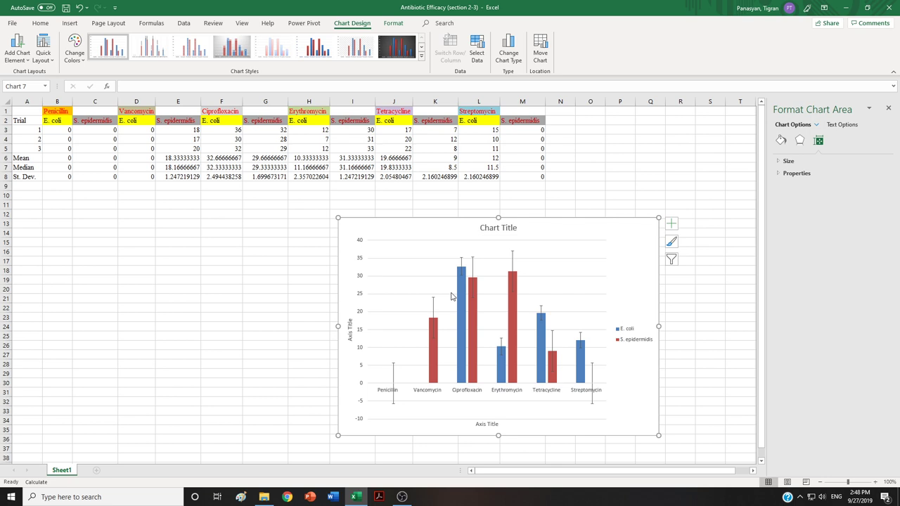
left_click(432, 339)
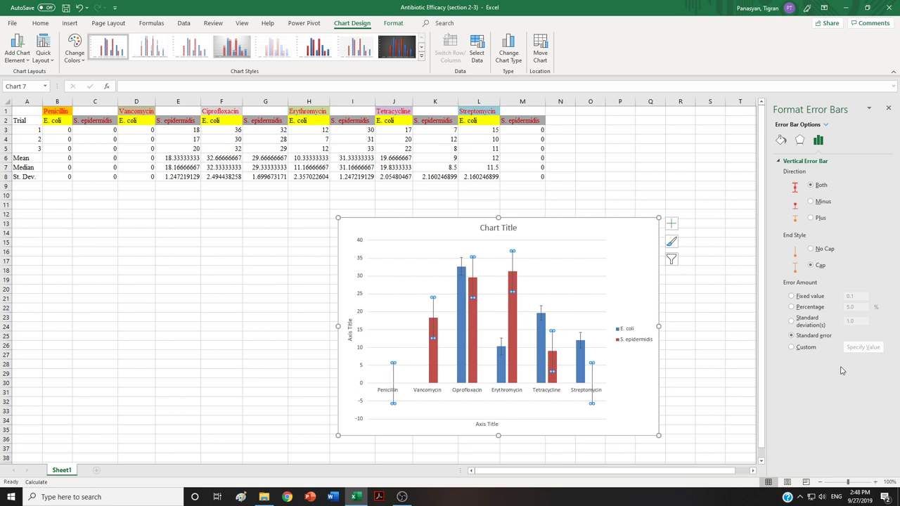
left_click(793, 349)
left_click(862, 347)
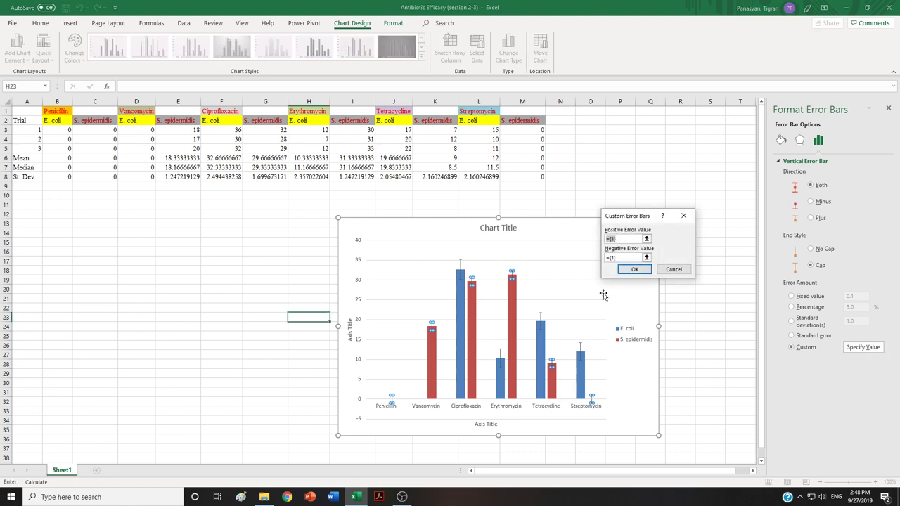
- Clear the default positive and negative error values for the S. epidermidis error bars
left_click(628, 238)
key("BackSpace")
key("BackSpace")
key("BackSpace")
key("BackSpace")
left_click(619, 257)
key("BackSpace")
key("BackSpace")
key("BackSpace")
key("BackSpace")
- Set the S. epidermidis positive error value to the standard deviation cells C8, E8, G8, I8, K8 and M8
left_click(646, 239)
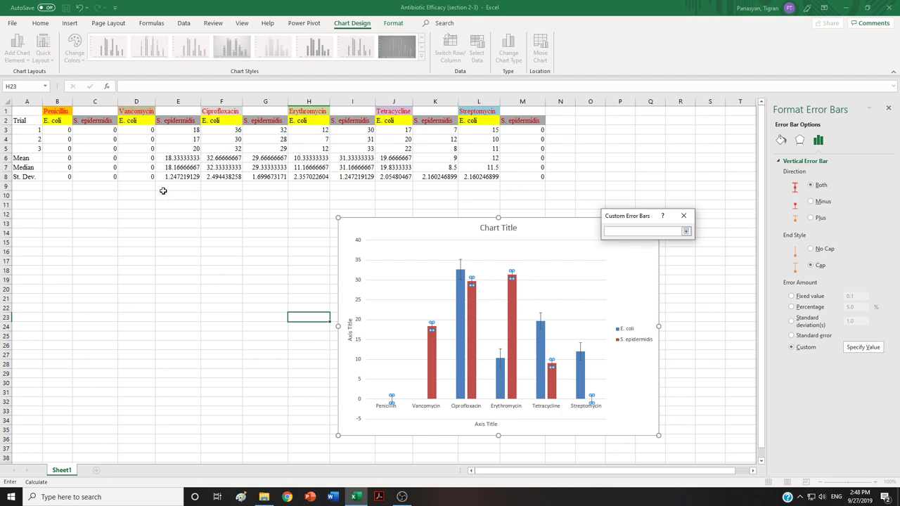
left_click(101, 177)
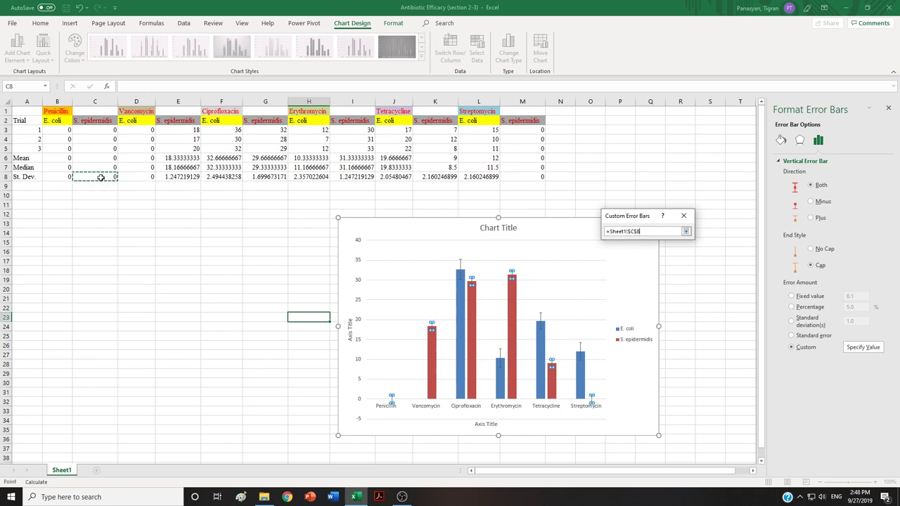
left_click(182, 177, "ctrl")
left_click(262, 177, "ctrl")
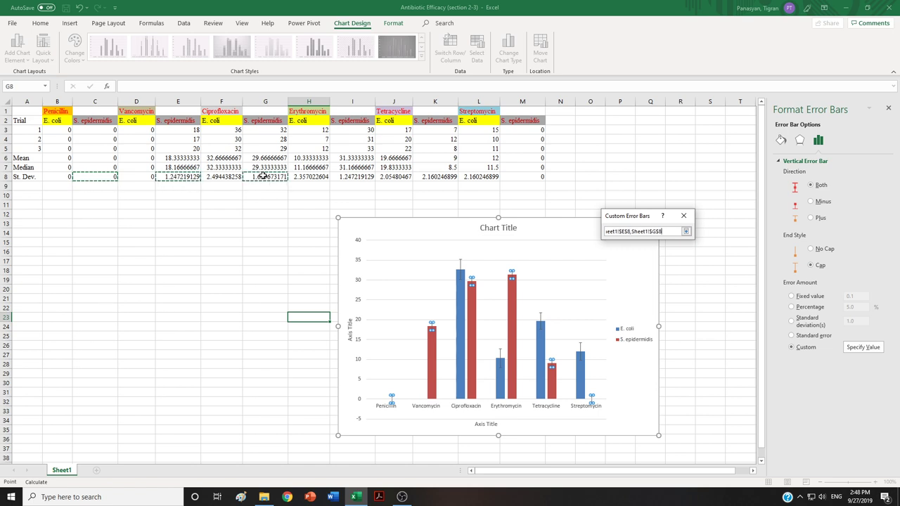
left_click(363, 177, "ctrl")
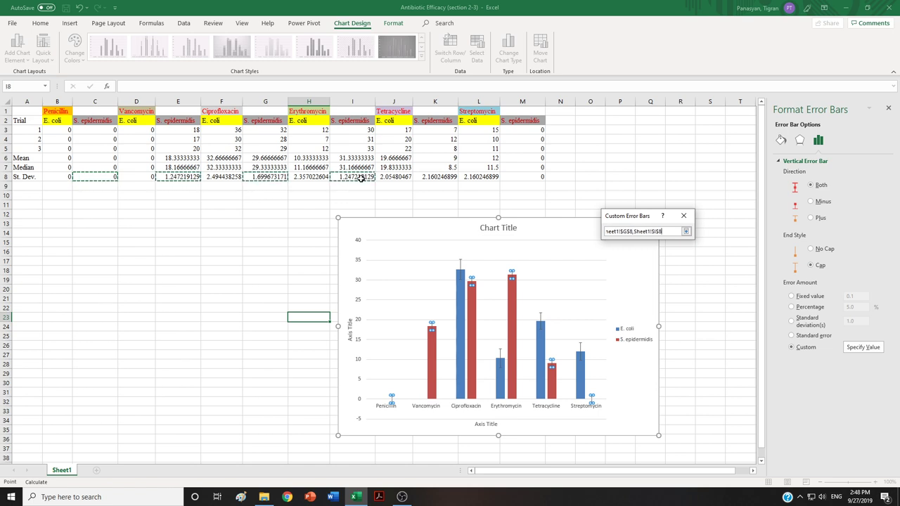
left_click(430, 177, "ctrl")
left_click(532, 177)
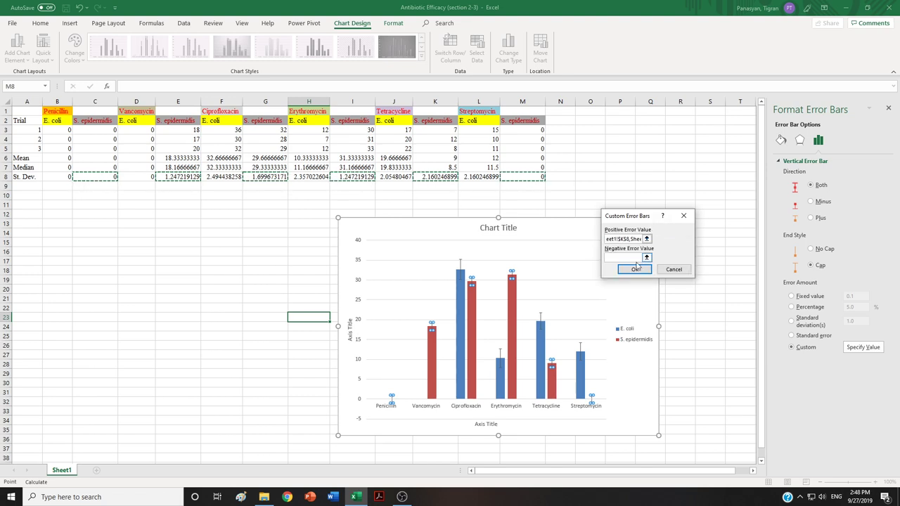
- Set the S. epidermidis negative error value to cells C8, E8, G8, I8, K8 and M8, and apply the custom error bars
left_click(626, 258)
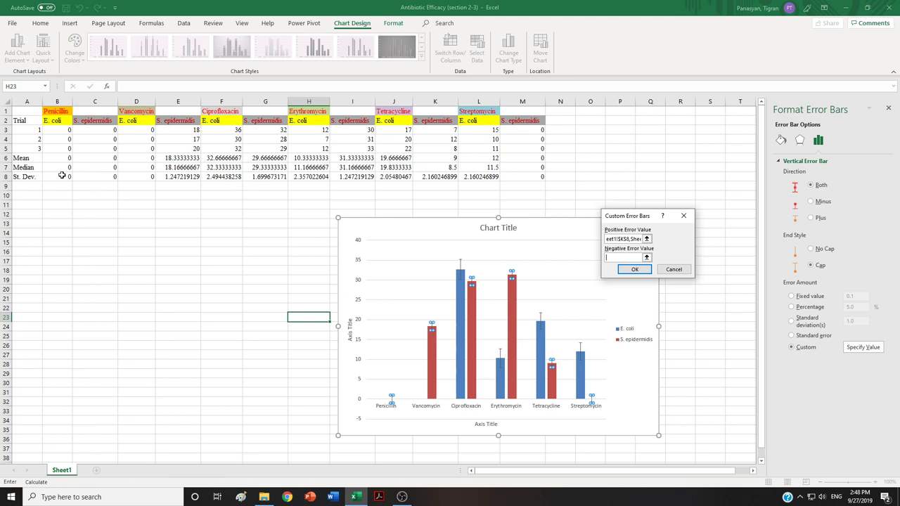
left_click(92, 176)
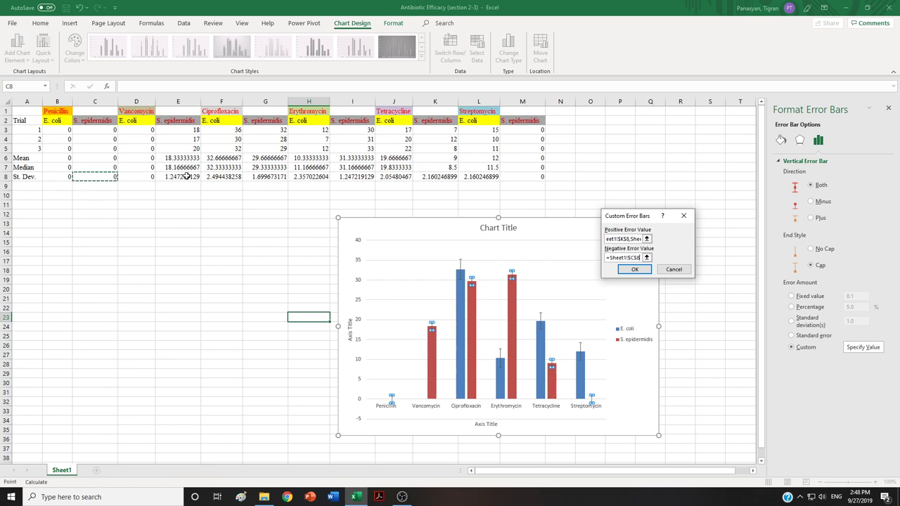
left_click(186, 176, "ctrl")
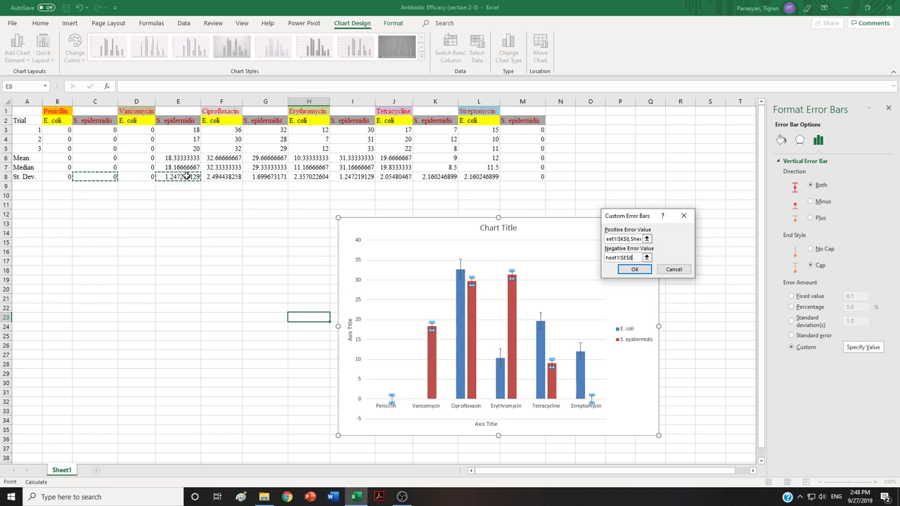
left_click(269, 176, "ctrl")
left_click(352, 176, "ctrl")
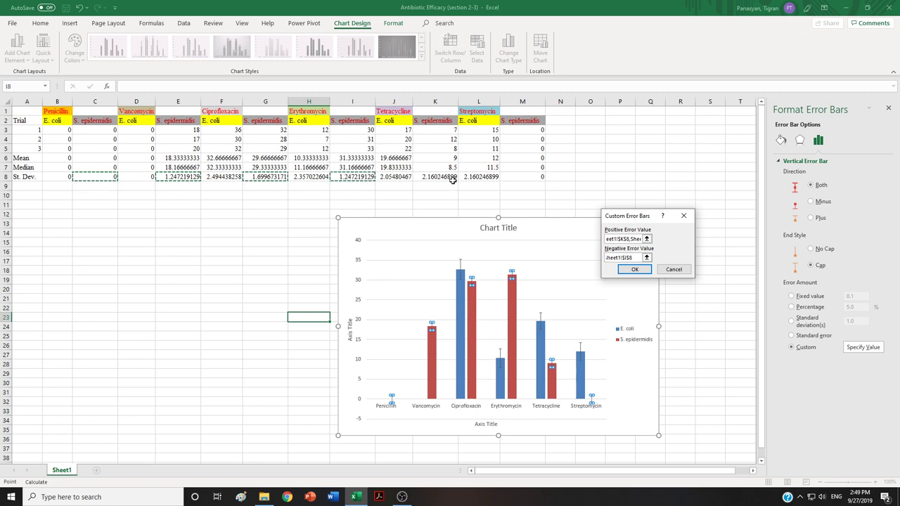
left_click(453, 178, "ctrl")
left_click(531, 176, "ctrl")
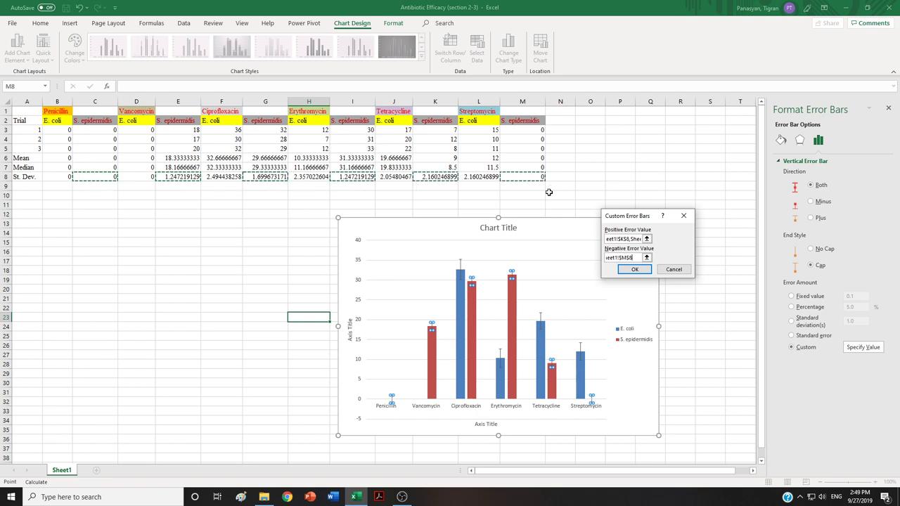
left_click(635, 270)
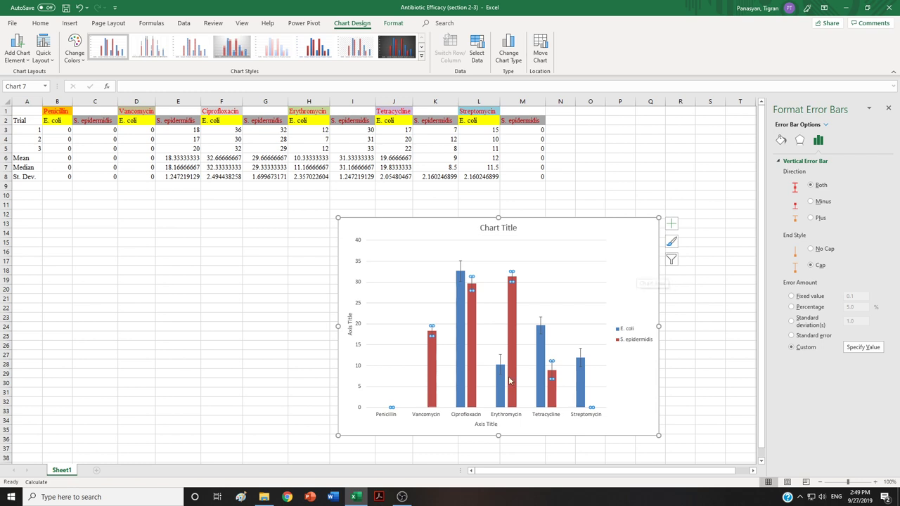
- Replace the vertical axis title text with "Zone of Inhibition (mm)"
left_click(436, 365)
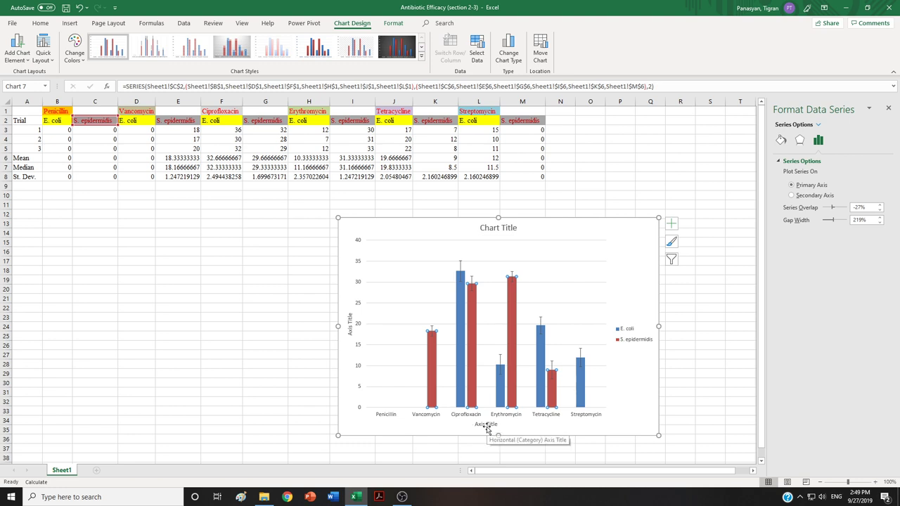
left_click(349, 328)
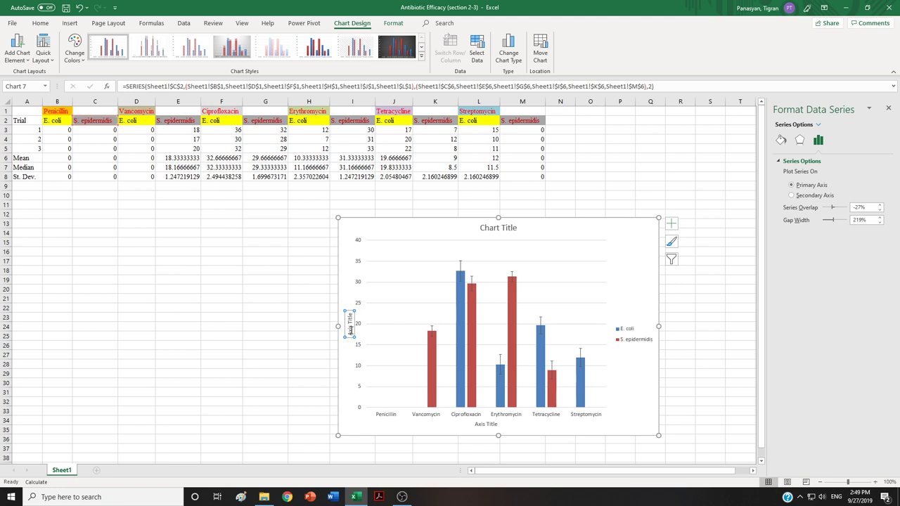
left_click(351, 324)
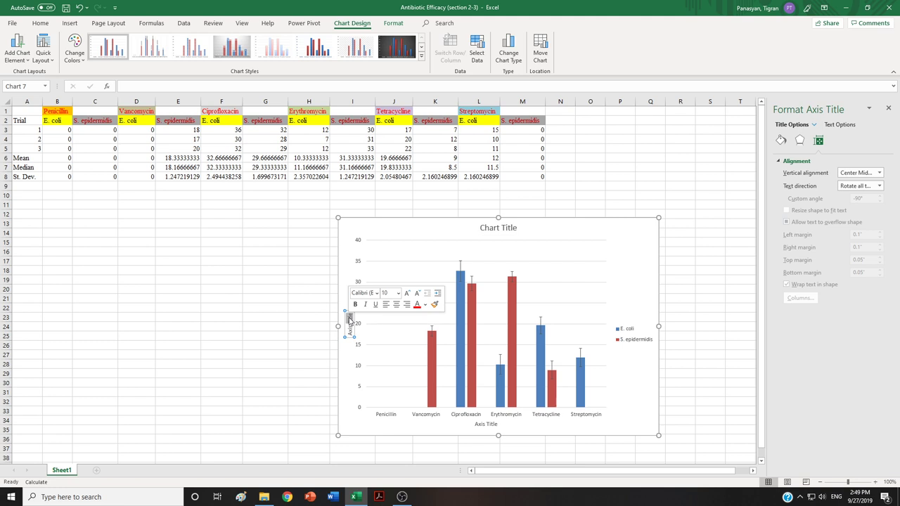
key("Delete")
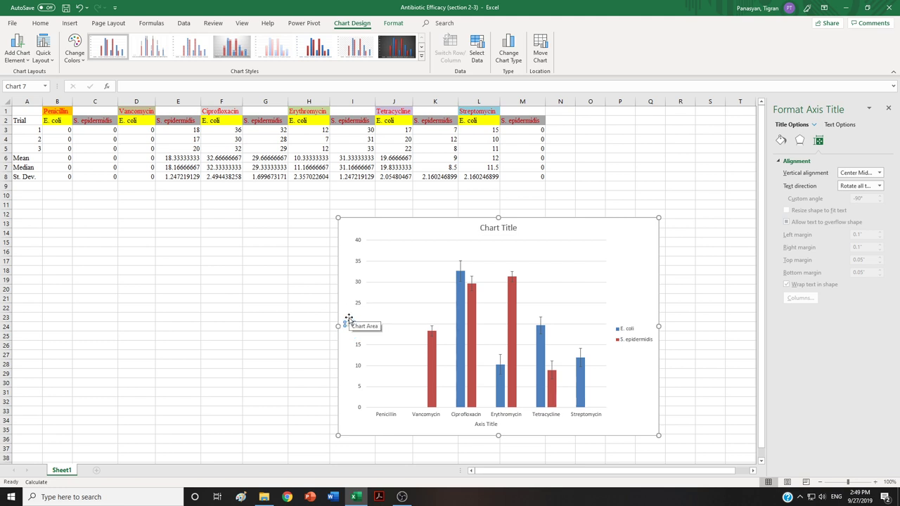
type("Zone")
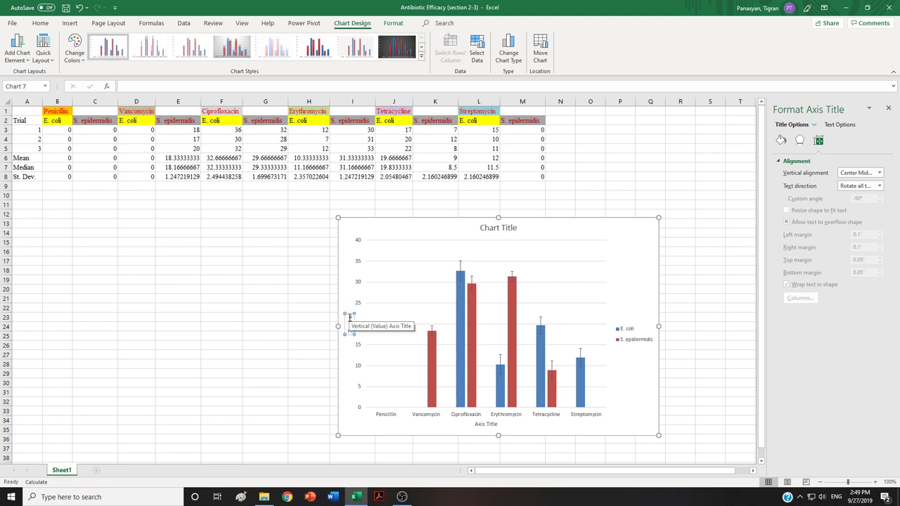
type(" of Inhibition (mm)")
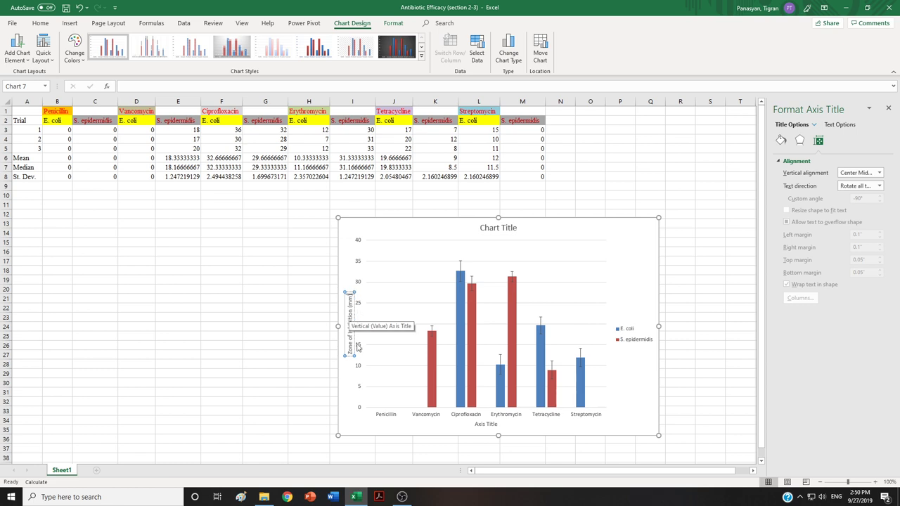
left_click(603, 307)
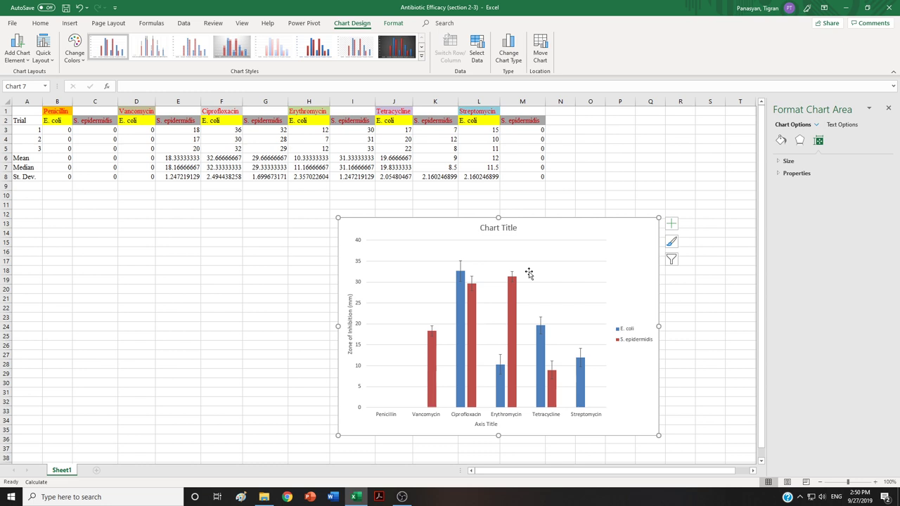